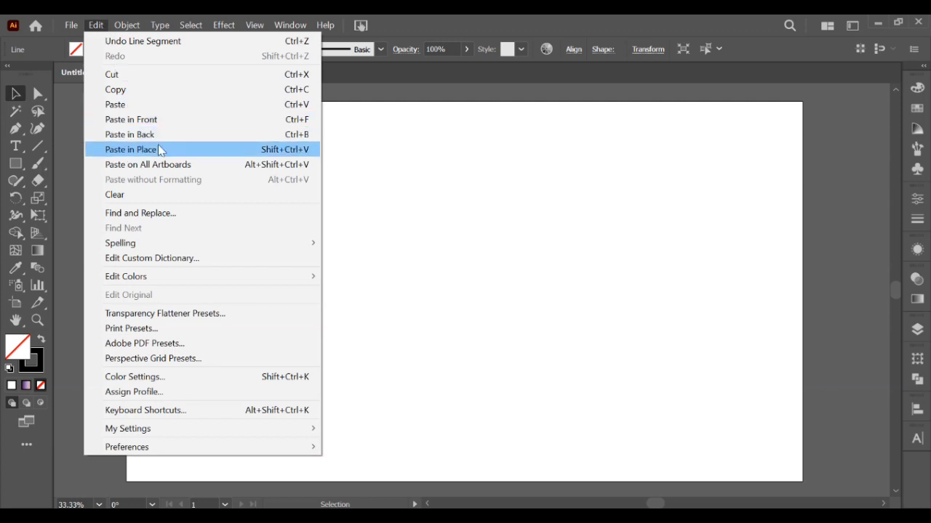
Paste a copy of the vertical line in place, shift it sideways and repeat the transformation to make twelve evenly spaced lines.
left_click(162, 151)
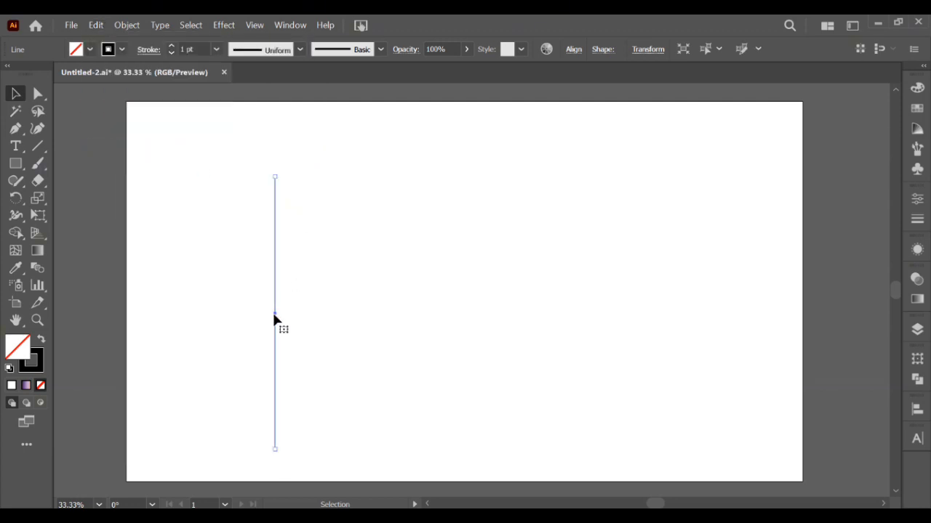
left_click_drag(273, 314, 295, 318)
key("ctrl+d")
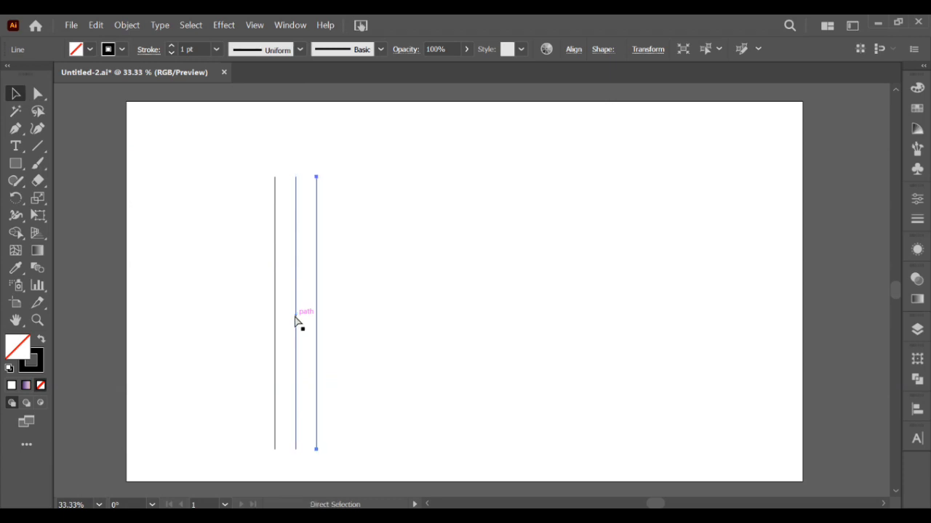
key("ctrl+d")
key("ctrl+d")
key("ctrl+d")
key("ctrl+d")
key("ctrl+d")
key("ctrl+d")
key("ctrl+d")
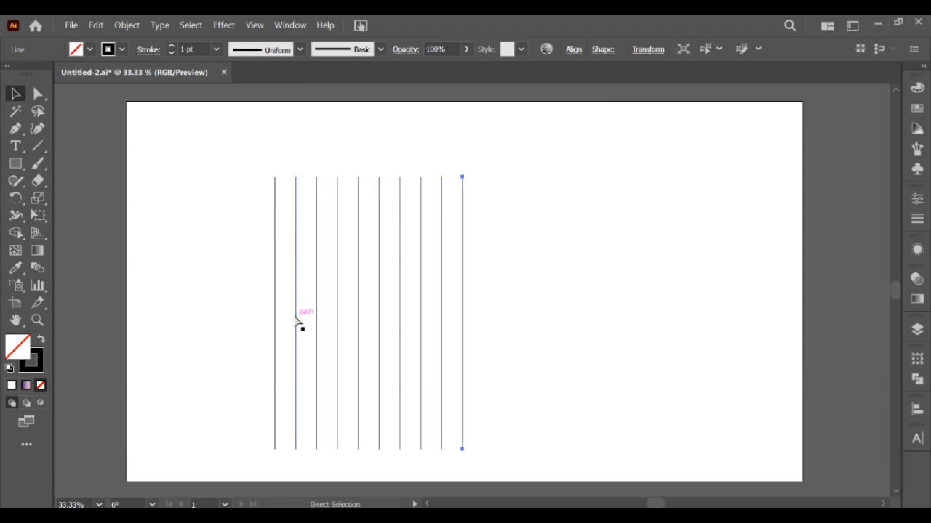
key("ctrl+d")
key("ctrl+d")
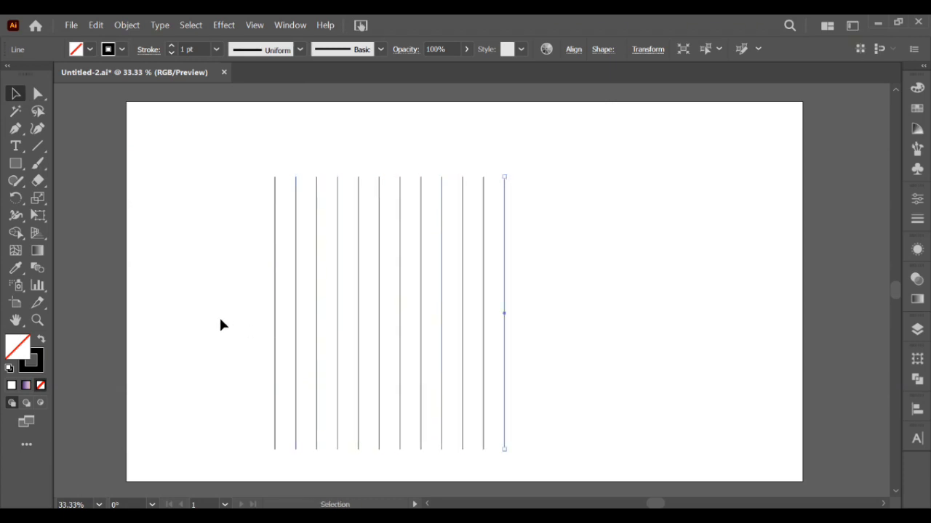
Duplicate all the vertical lines in place and rotate the copies 90° to form a square grid.
left_click_drag(268, 284, 637, 378)
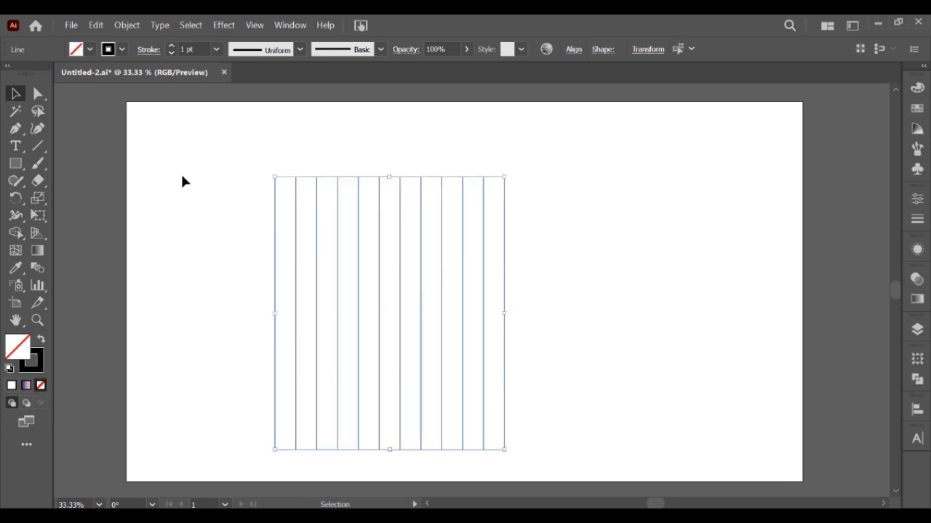
left_click(100, 26)
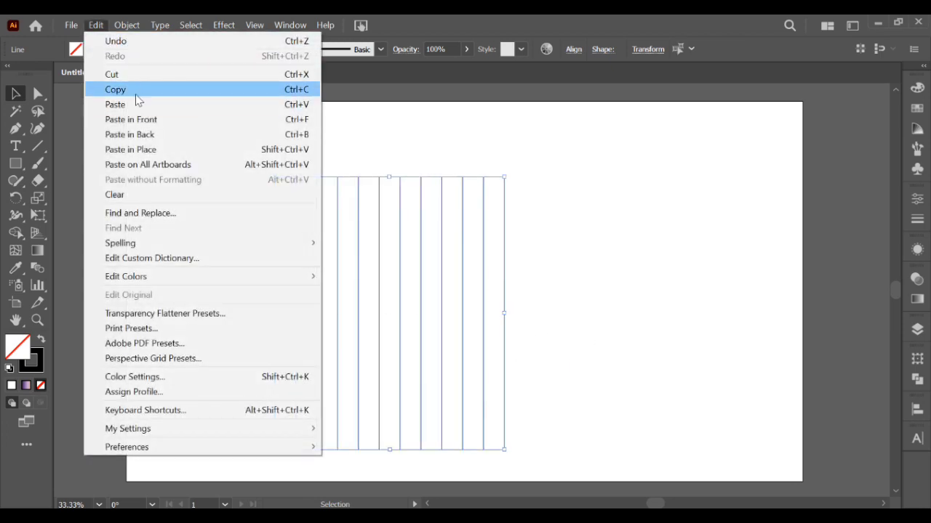
left_click(136, 90)
left_click(96, 25)
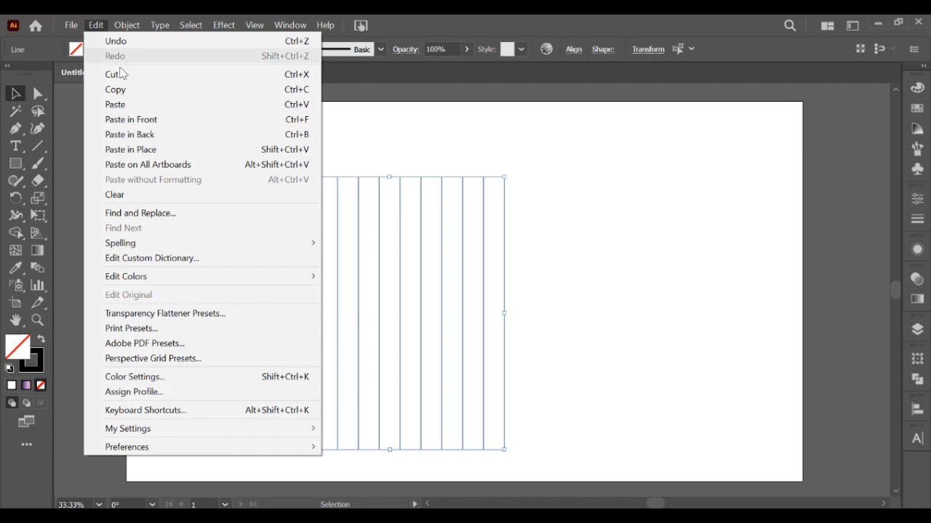
left_click(138, 150)
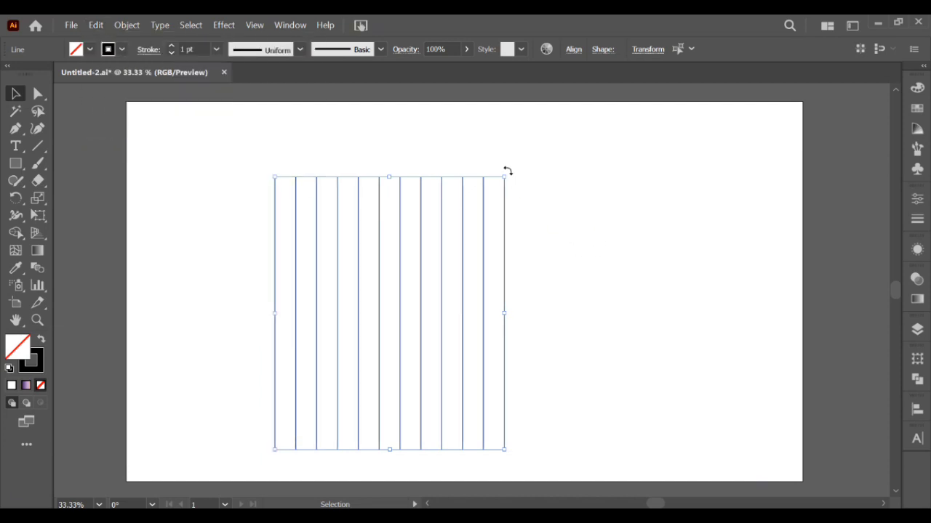
left_click_drag(509, 172, 530, 368)
Enlarge the whole grid, move it to the centre of the artboard and deselect it.
left_click_drag(229, 187, 542, 458)
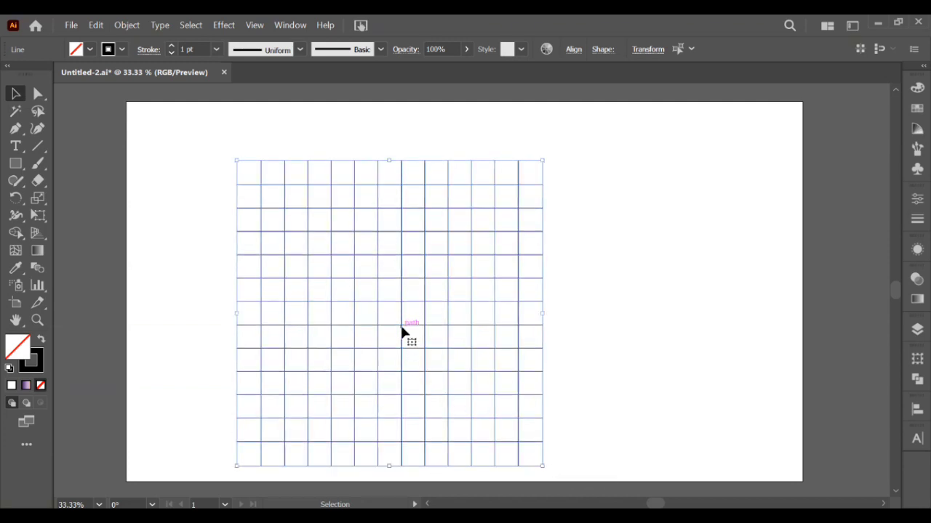
left_click_drag(403, 333, 476, 311)
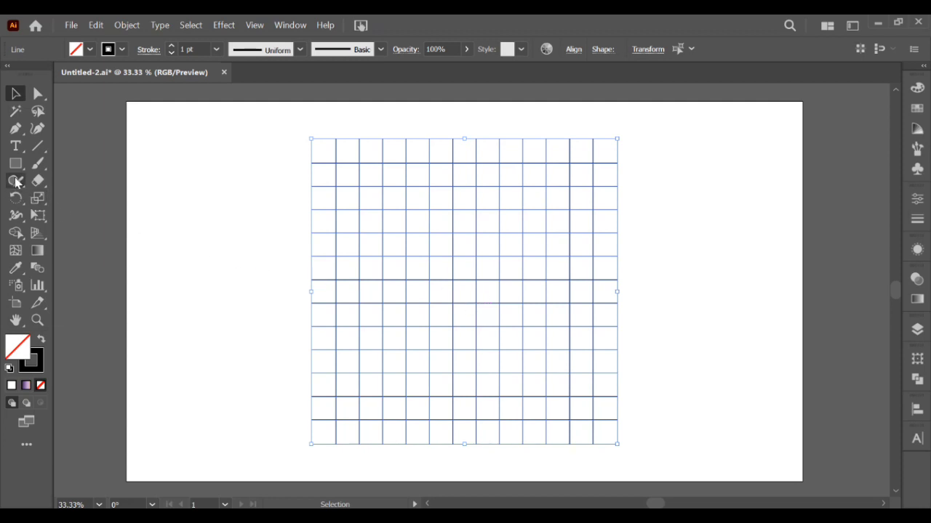
left_click(174, 248)
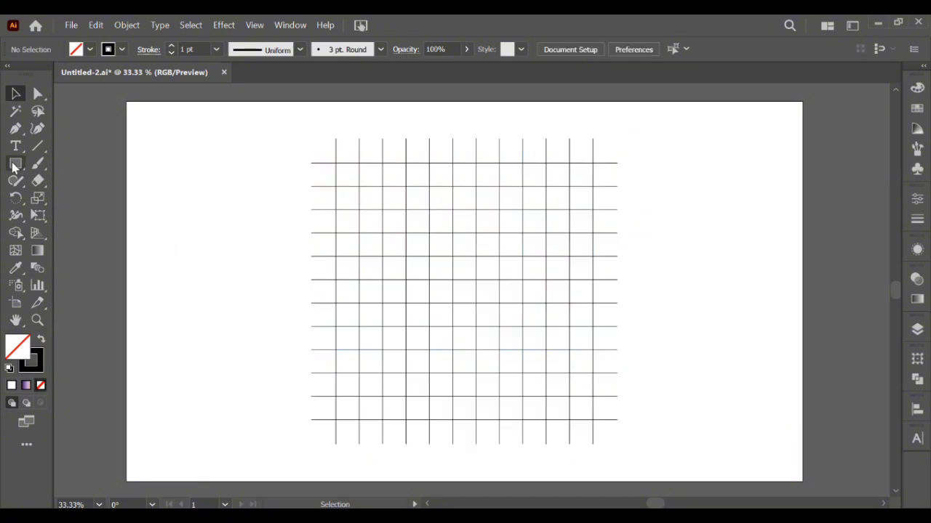
Draw a circle with the Ellipse tool from the grid's centre out to the outermost grid lines.
left_click(15, 163)
left_click(98, 200)
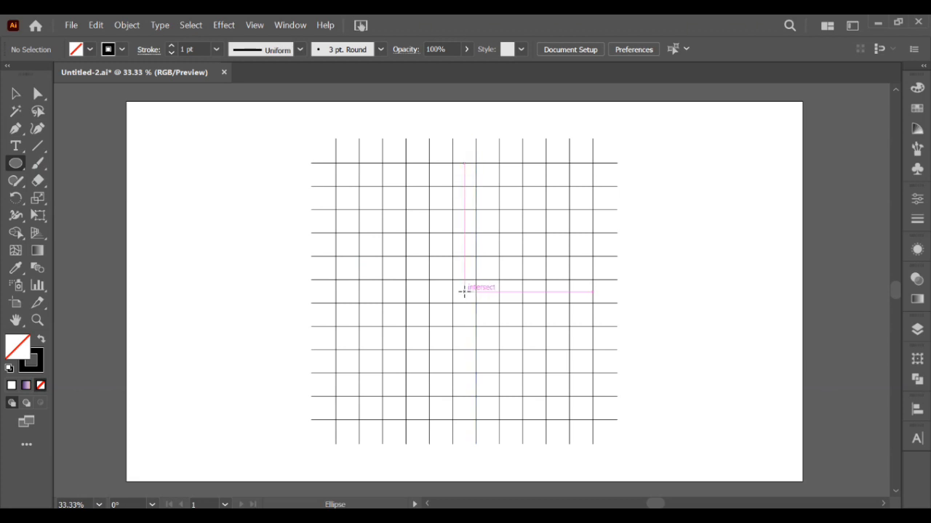
left_click_drag(464, 291, 559, 421)
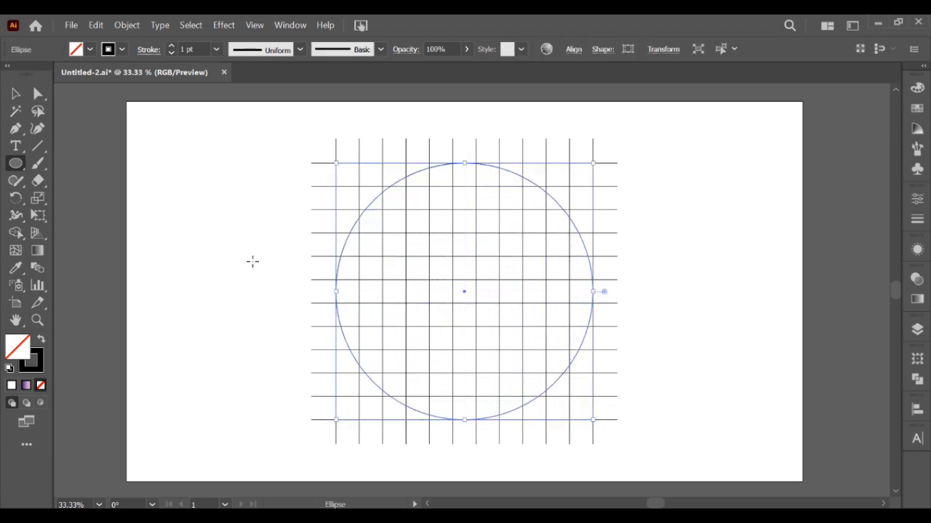
Duplicate the circle in place and shrink the copy concentrically by one grid cell on each side.
left_click(15, 93)
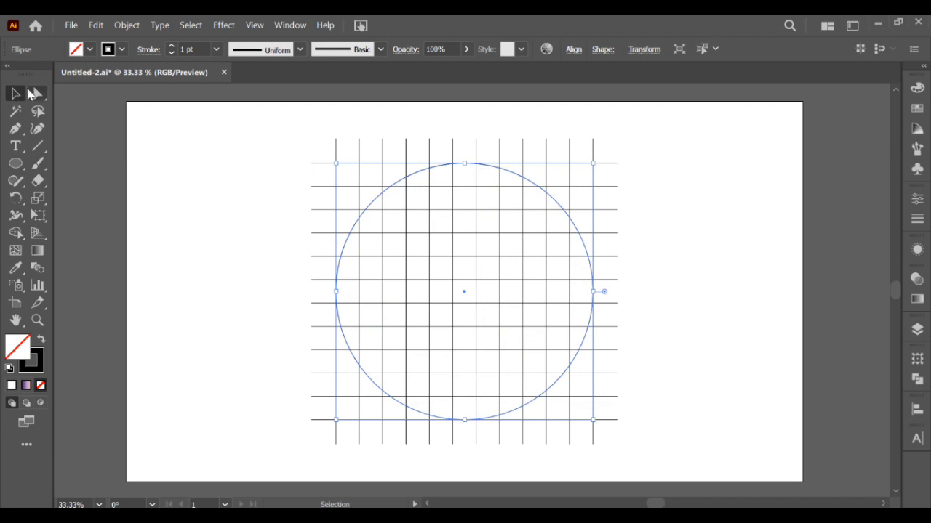
left_click(95, 25)
left_click(134, 90)
left_click(96, 25)
left_click(166, 150)
left_click_drag(466, 164, 465, 188)
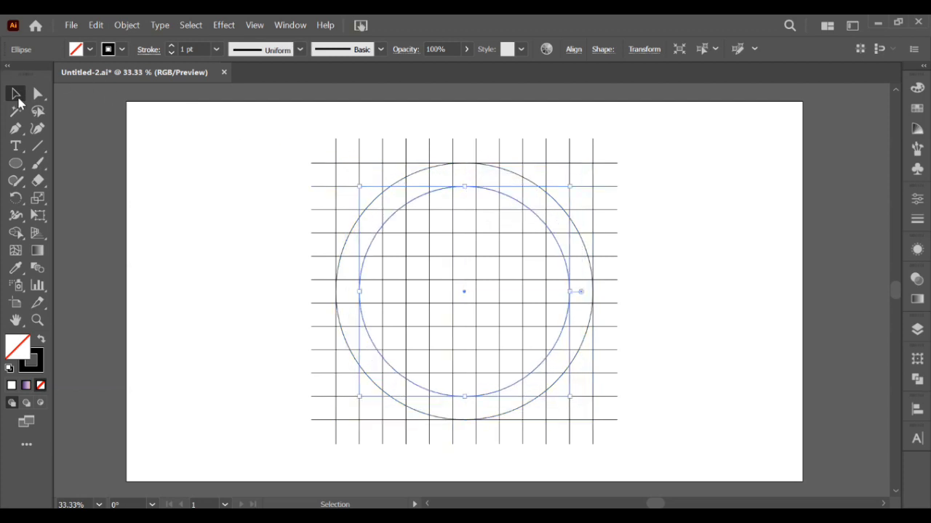
Select all the artwork and use Shape Builder with a black fill to merge the circle's left cells into a letter A.
left_click_drag(262, 131, 654, 444)
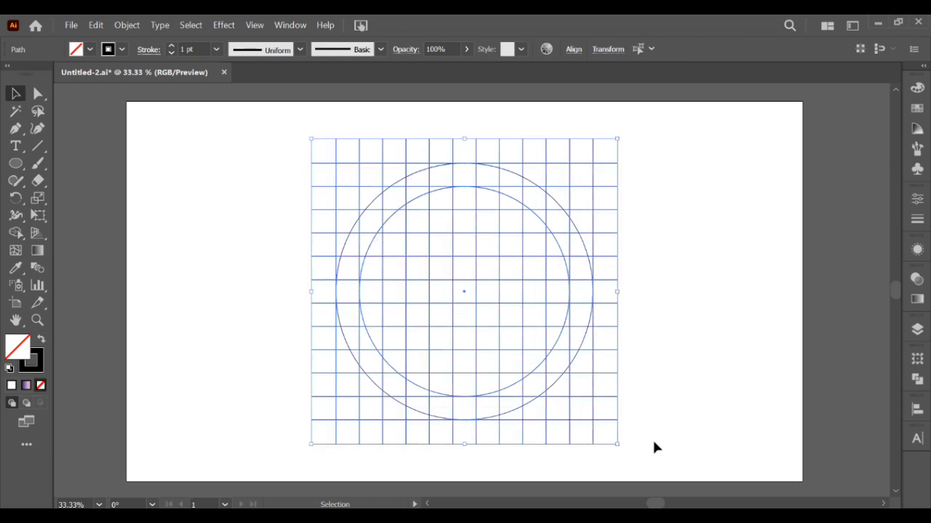
left_click(18, 235)
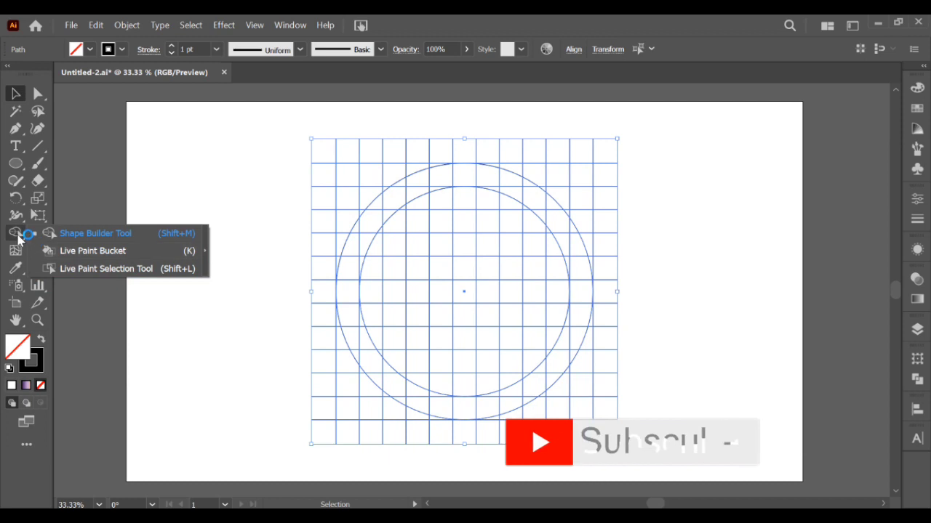
left_click(72, 233)
left_click(41, 340)
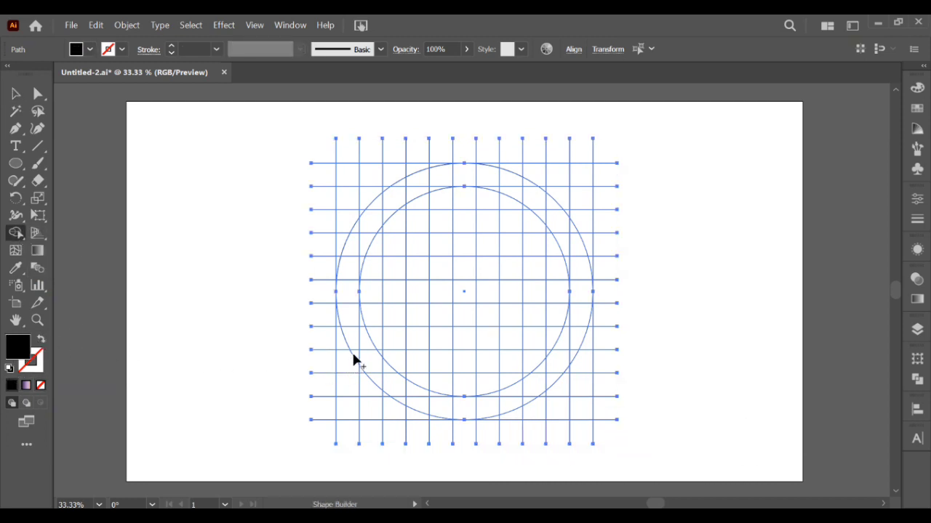
mouse_move(352, 353)
left_mouse_down()
mouse_move(346, 274)
mouse_move(375, 208)
mouse_move(354, 230)
mouse_move(359, 264)
left_mouse_up()
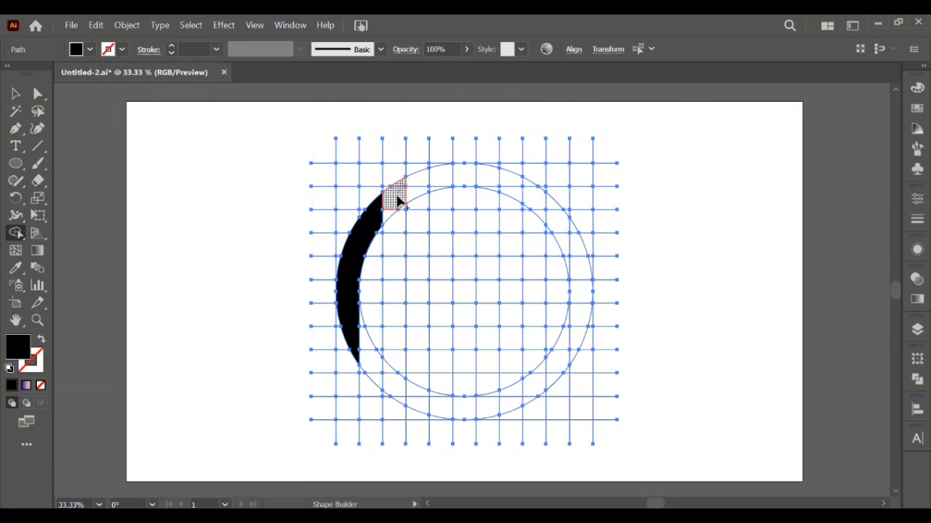
mouse_move(394, 197)
left_mouse_down()
mouse_move(381, 225)
mouse_move(398, 230)
mouse_move(395, 310)
left_mouse_up()
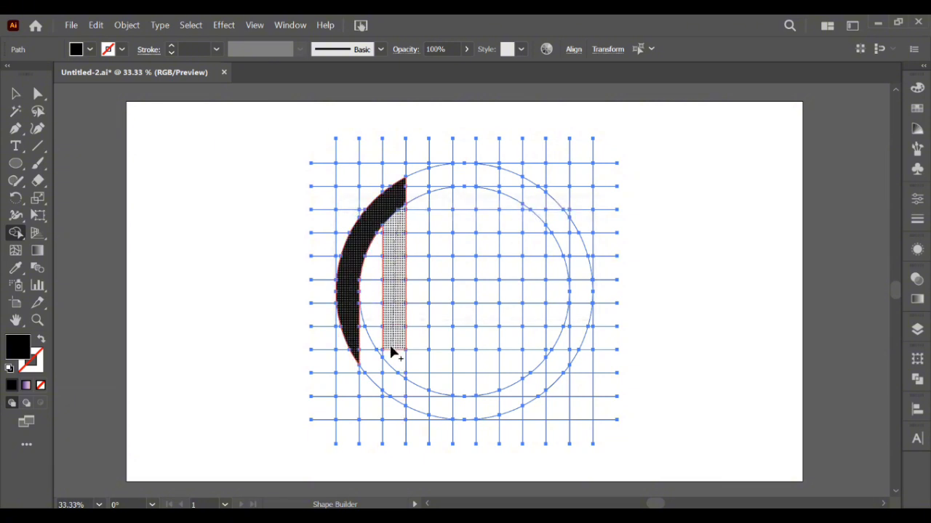
left_click_drag(393, 369, 400, 397)
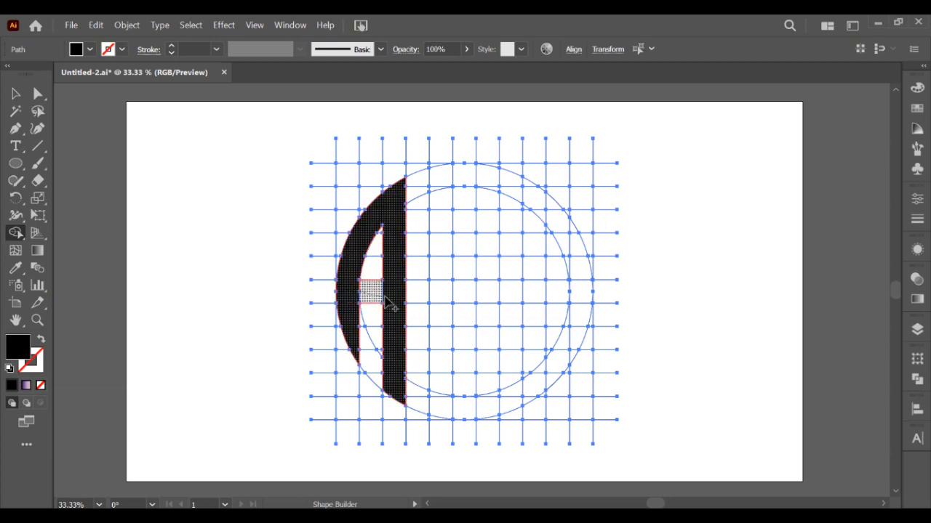
mouse_move(371, 302)
left_mouse_down()
mouse_move(388, 301)
mouse_move(394, 280)
left_mouse_up()
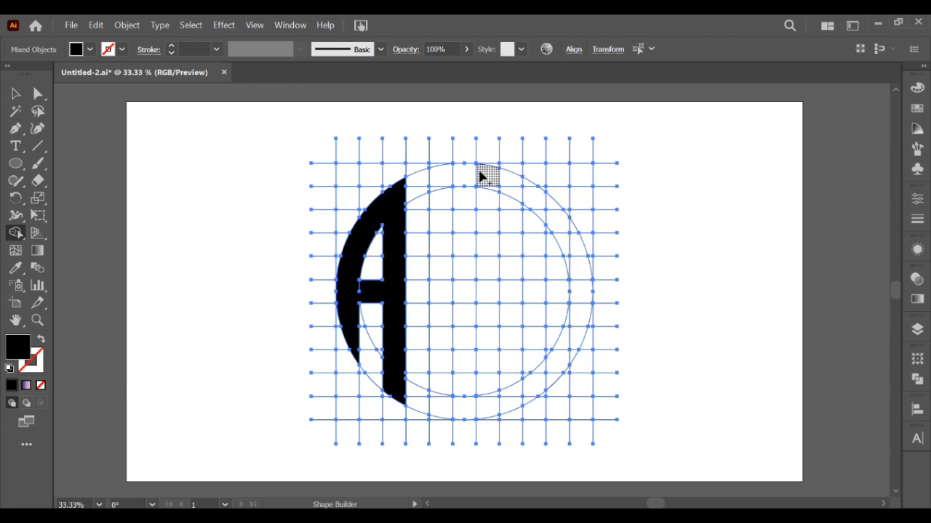
Merge the circle's middle cells into a black letter S and its right cells into a black letter H with Shape Builder.
mouse_move(496, 191)
left_mouse_down()
mouse_move(447, 188)
mouse_move(441, 234)
mouse_move(440, 297)
mouse_move(482, 295)
mouse_move(490, 385)
mouse_move(484, 407)
mouse_move(468, 415)
mouse_move(440, 416)
mouse_move(441, 316)
left_mouse_up()
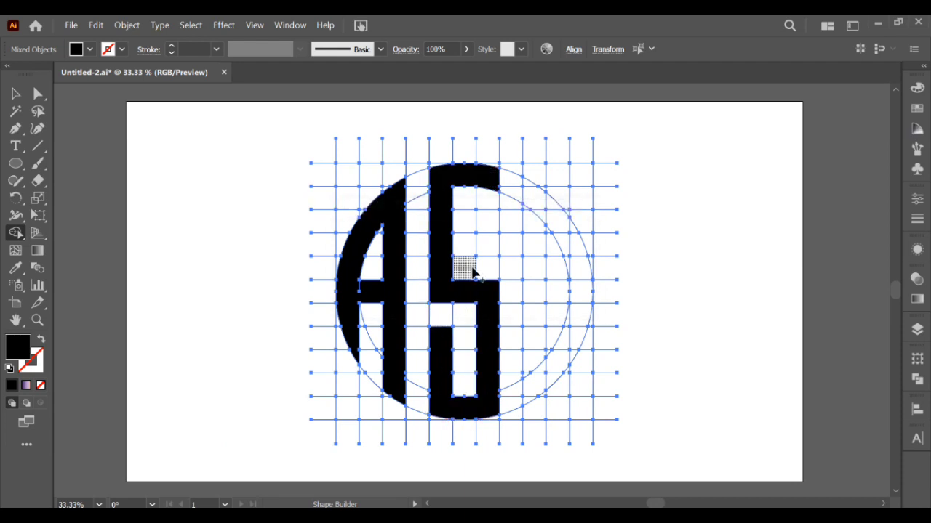
mouse_move(490, 202)
left_mouse_down()
mouse_move(492, 249)
mouse_move(484, 235)
left_mouse_up()
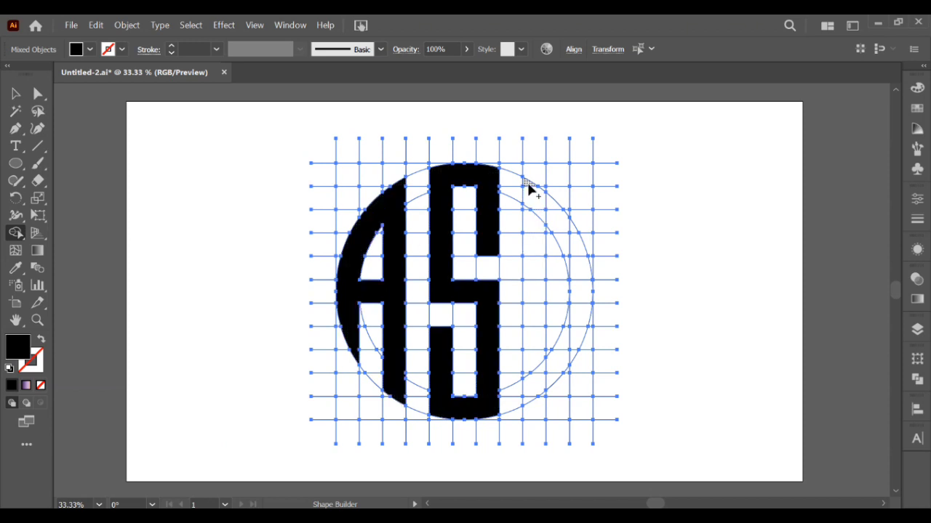
left_click_drag(528, 188, 530, 307)
mouse_move(530, 353)
left_mouse_down()
mouse_move(529, 402)
mouse_move(538, 367)
left_mouse_up()
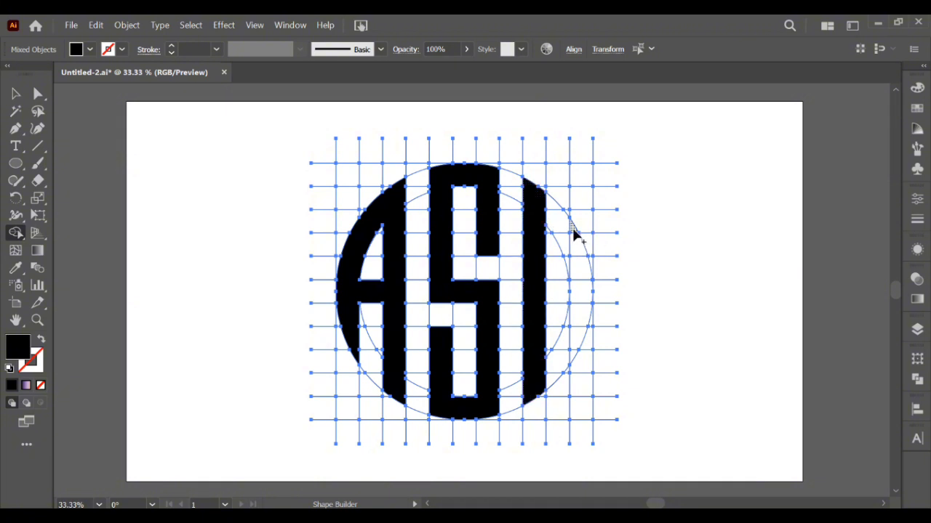
mouse_move(580, 249)
left_mouse_down()
mouse_move(586, 326)
mouse_move(575, 358)
left_mouse_up()
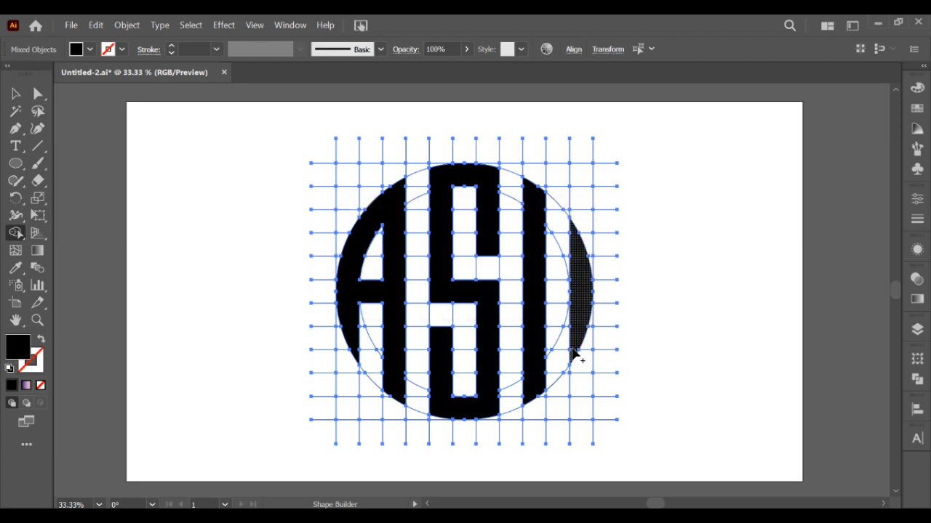
left_click_drag(532, 297, 579, 305)
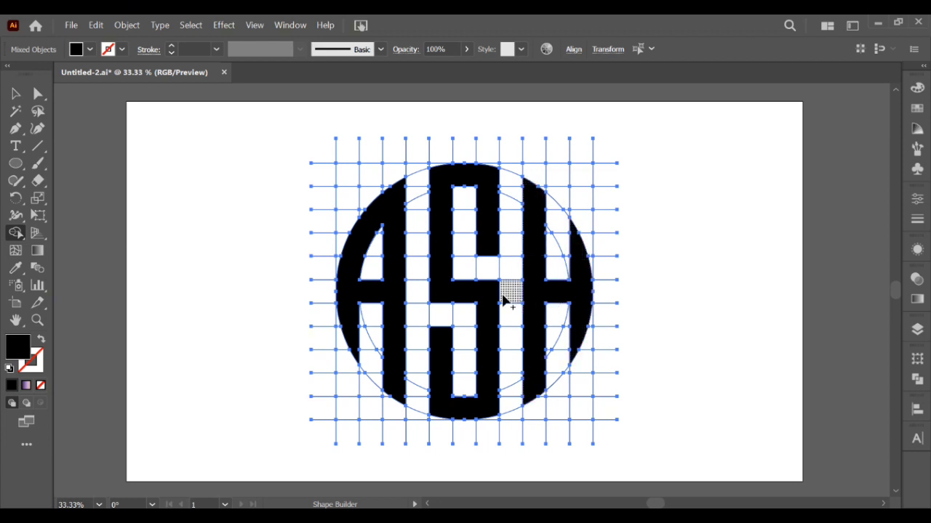
left_click(397, 298)
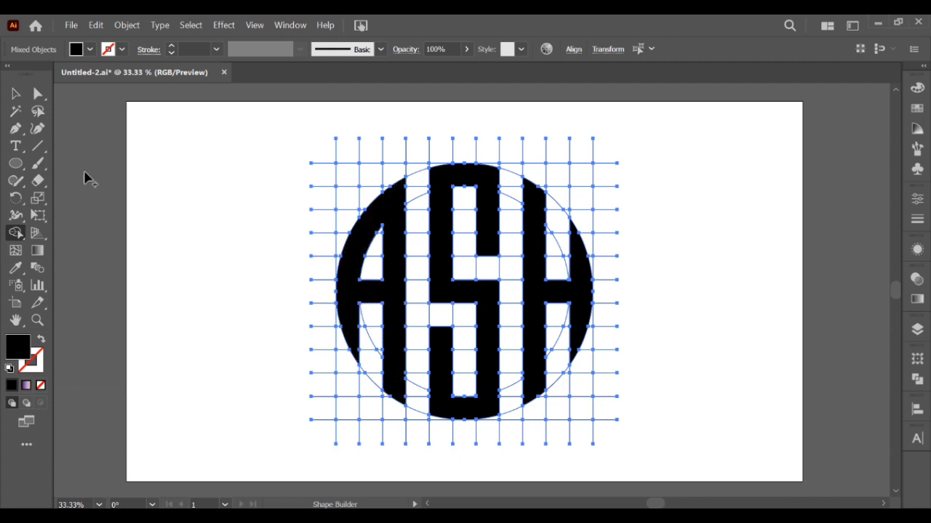
Cut the black A, S and H shapes and delete all the remaining grid lines and circle pieces.
left_click(16, 96)
left_click(156, 188)
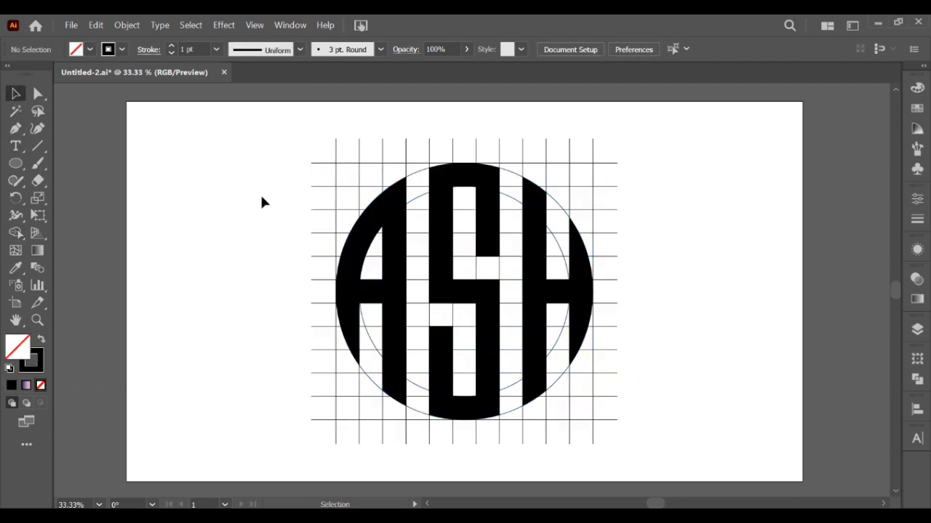
left_click(355, 285)
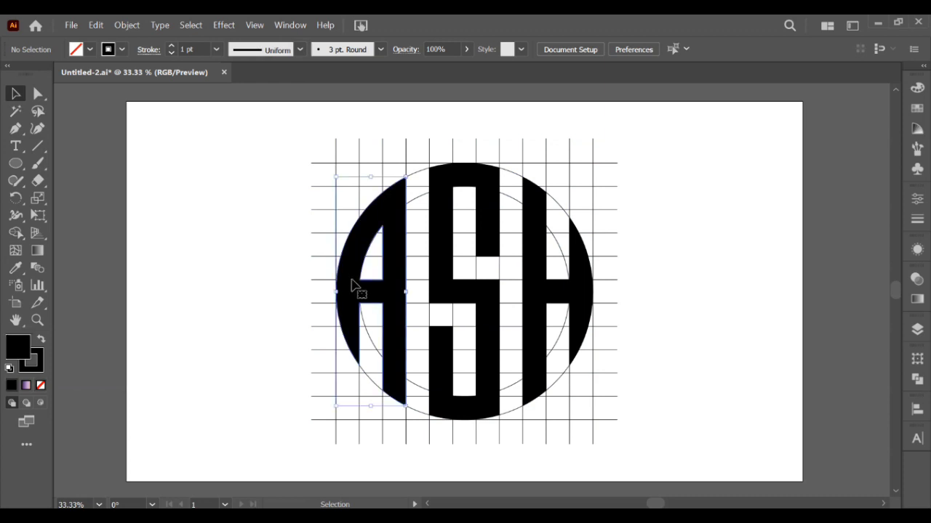
left_click(446, 298, "shift")
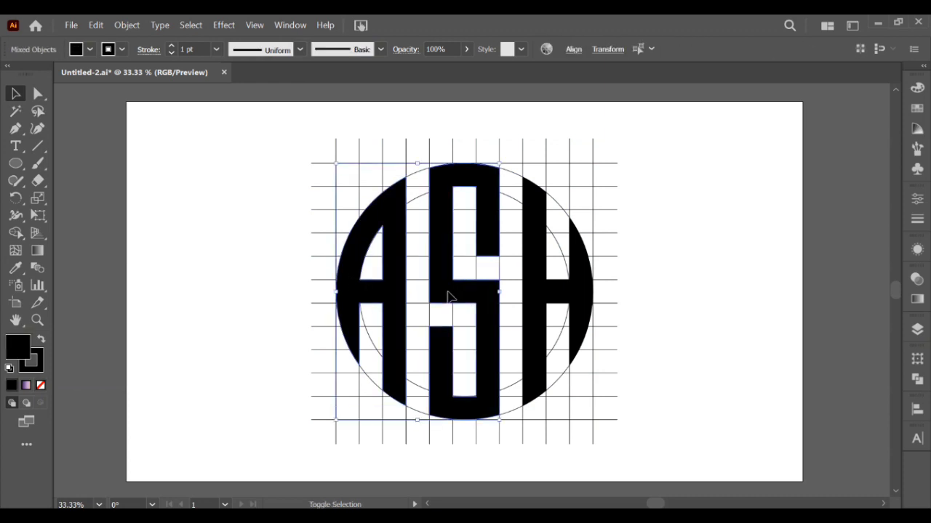
left_click(538, 294, "shift")
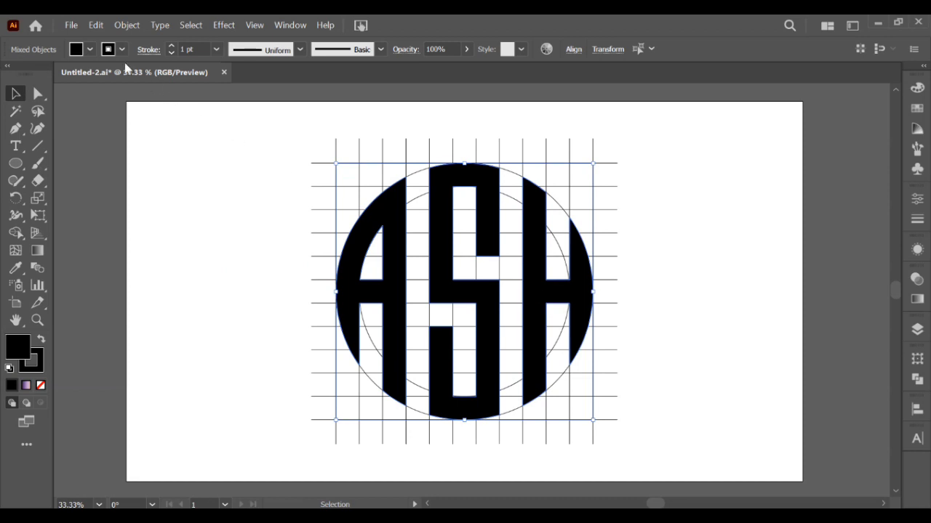
left_click(96, 27)
left_click(115, 73)
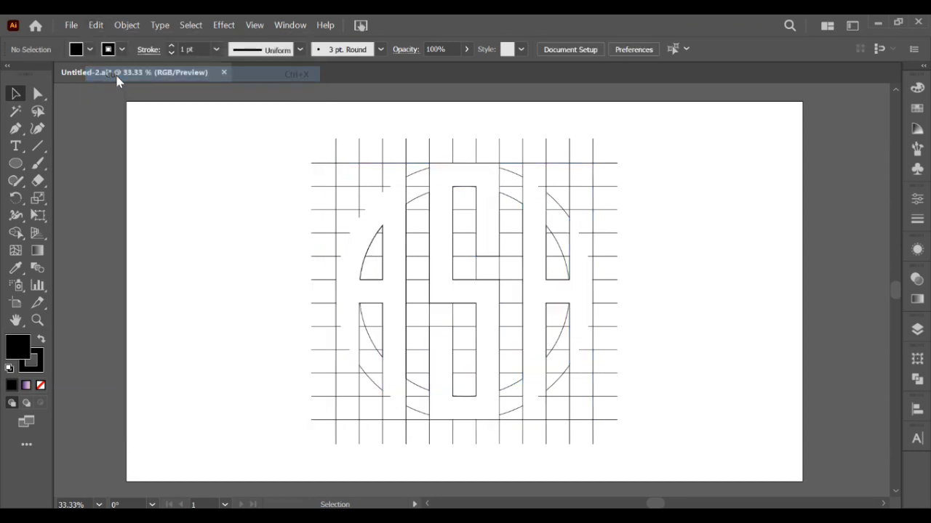
left_click_drag(405, 288, 634, 447)
key("Delete")
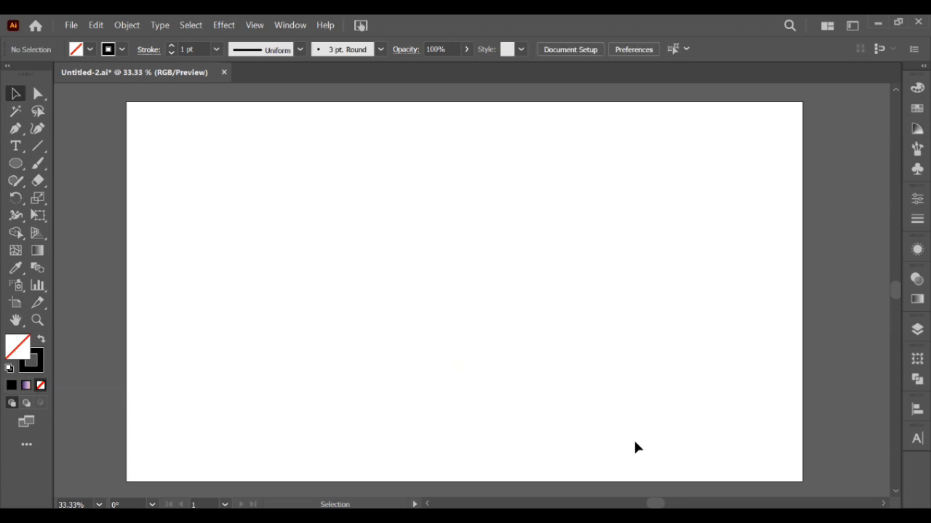
Paste the cut A, S and H shapes onto the empty artboard and enlarge them proportionally from their centre.
left_click(96, 25)
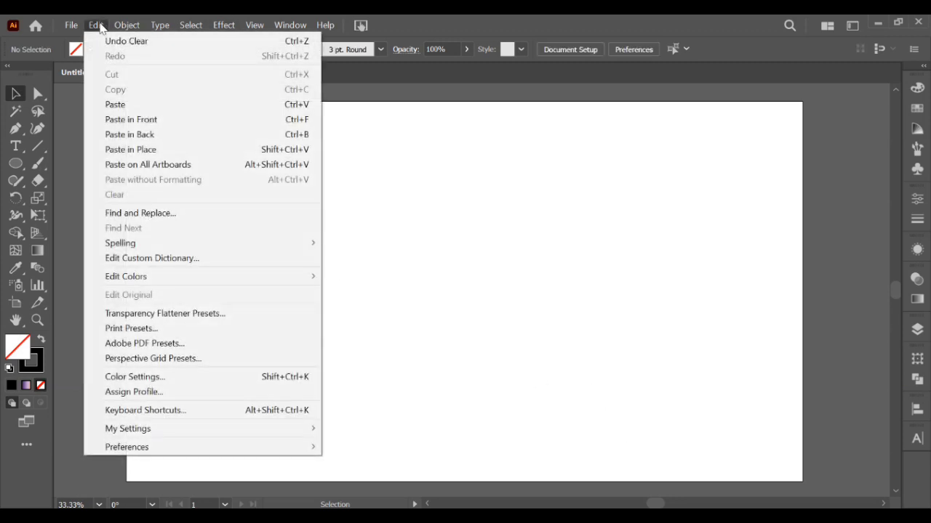
left_click(127, 105)
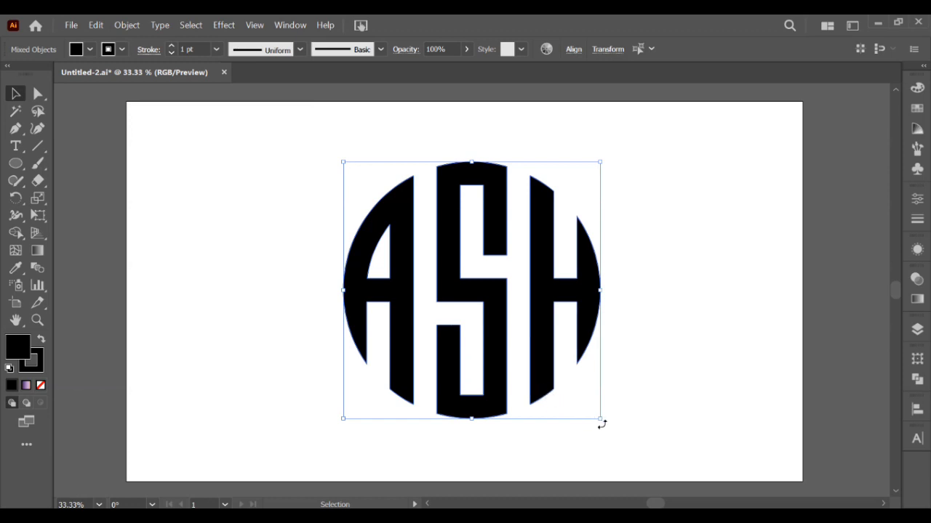
left_click_drag(603, 423, 640, 445)
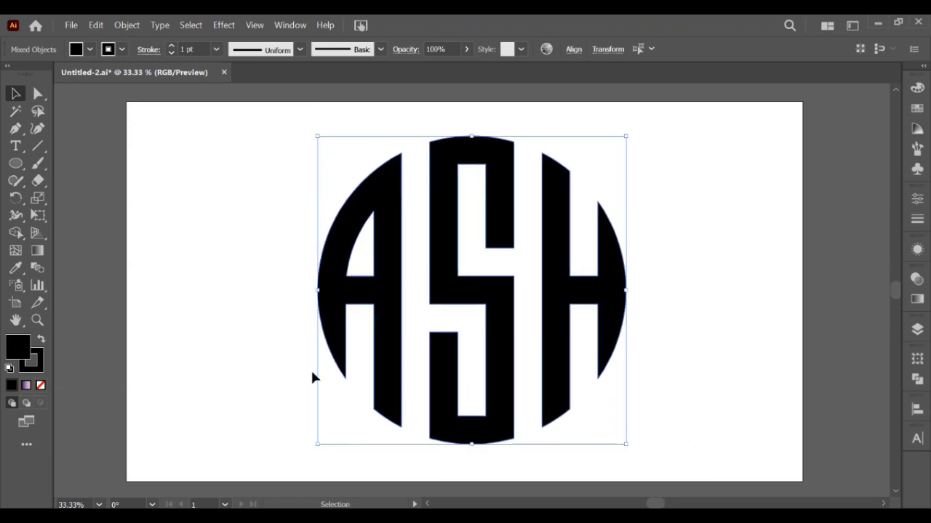
Fill the letters with the purple-to-orange linear gradient and put a light orange colour stop at its 0% location.
left_click(25, 387)
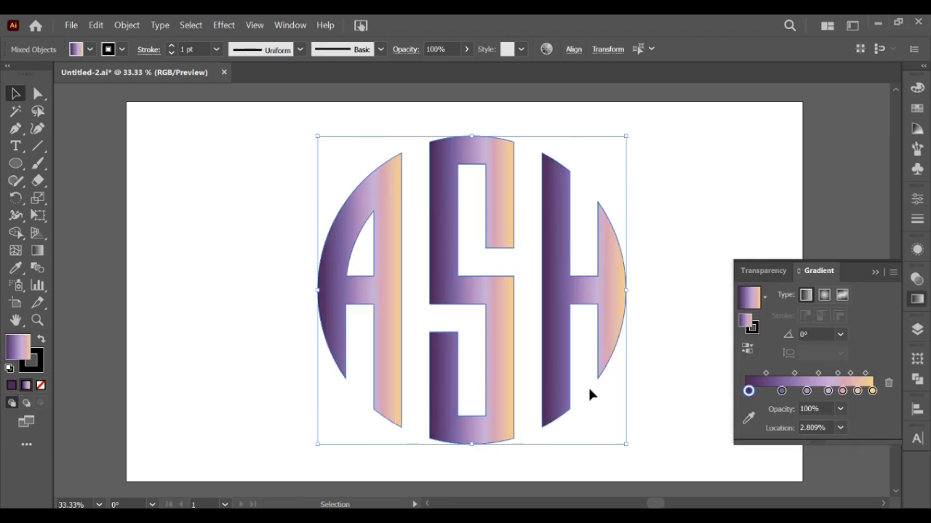
left_click(871, 390)
left_click_drag(748, 391, 725, 395)
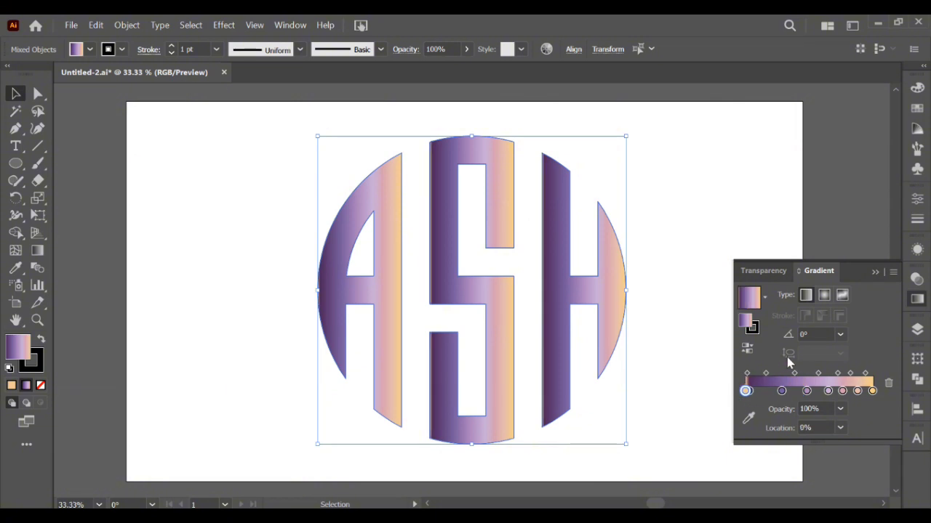
left_click(876, 270)
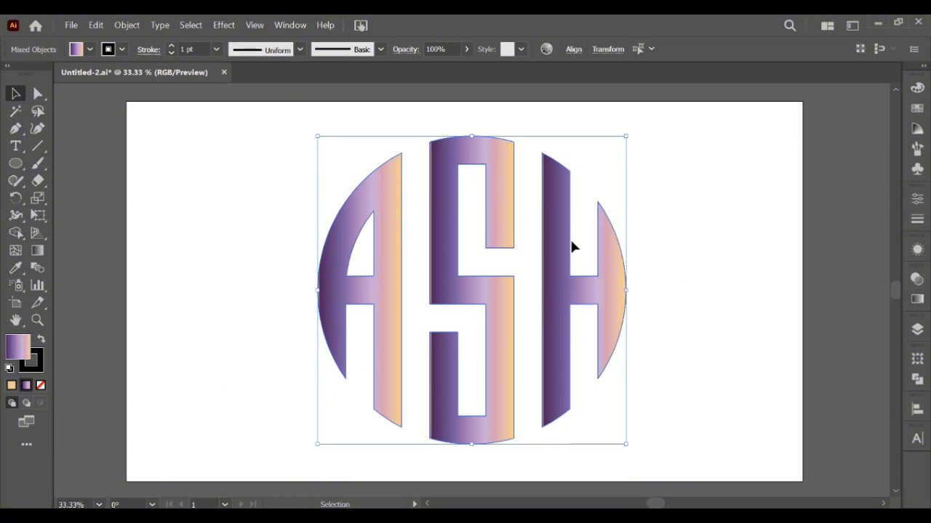
Remove the black stroke from the gradient-filled letters by setting it to None.
left_click(107, 52)
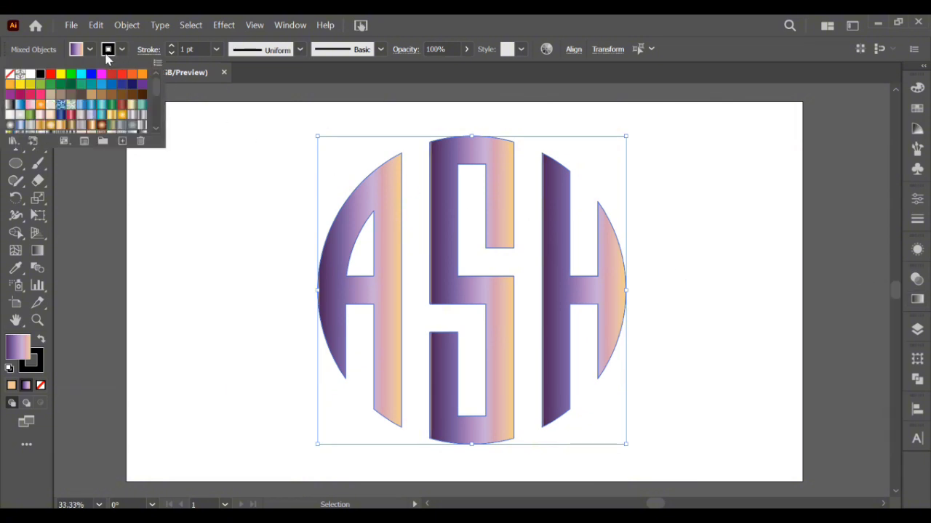
left_click(9, 76)
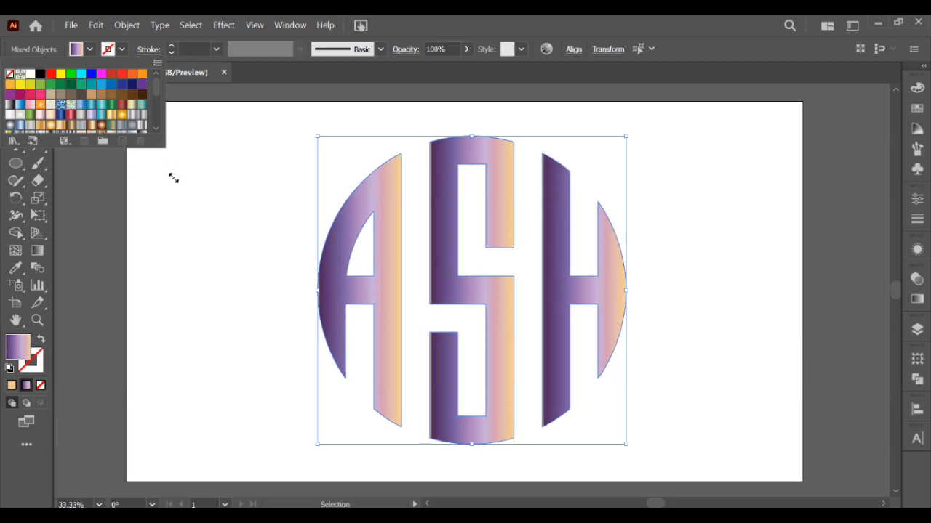
left_click(189, 211)
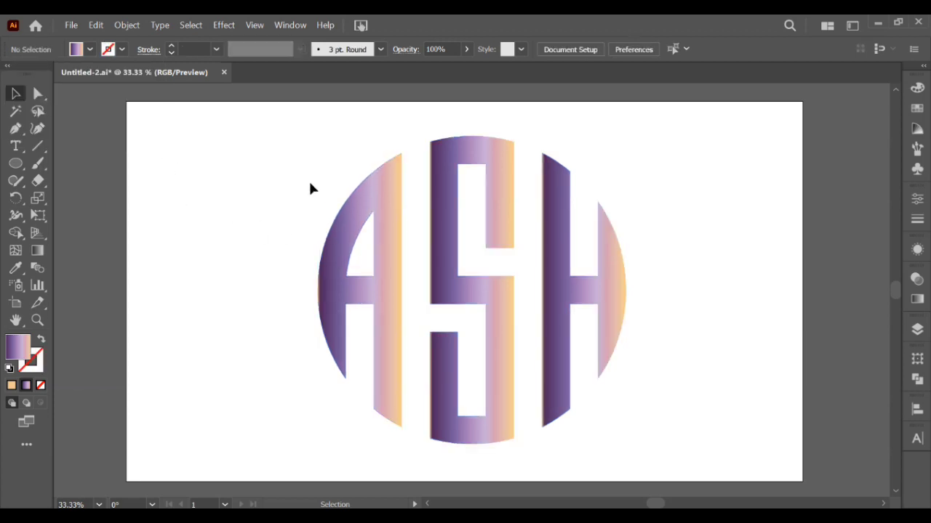
Group the A, S and H letters into one object and centre it on the artboard.
left_click_drag(310, 185, 627, 402)
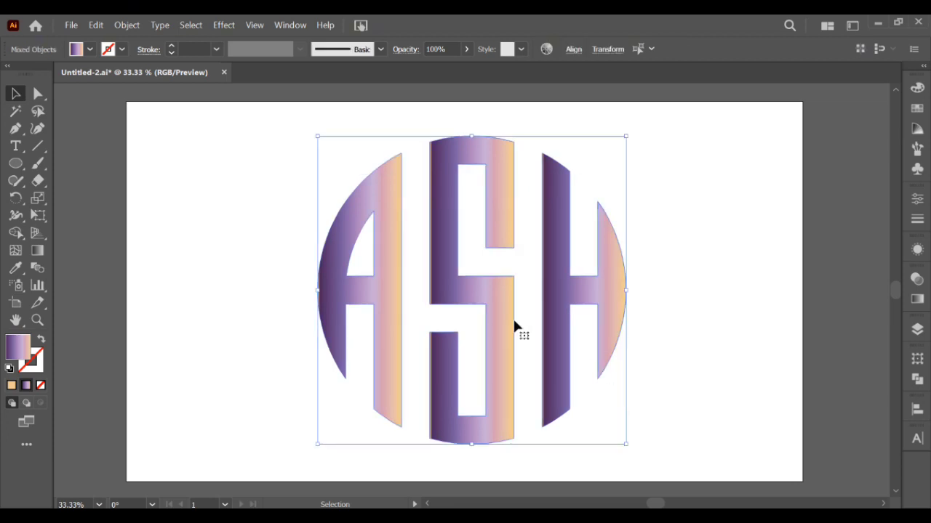
right_click(477, 296)
left_click(519, 393)
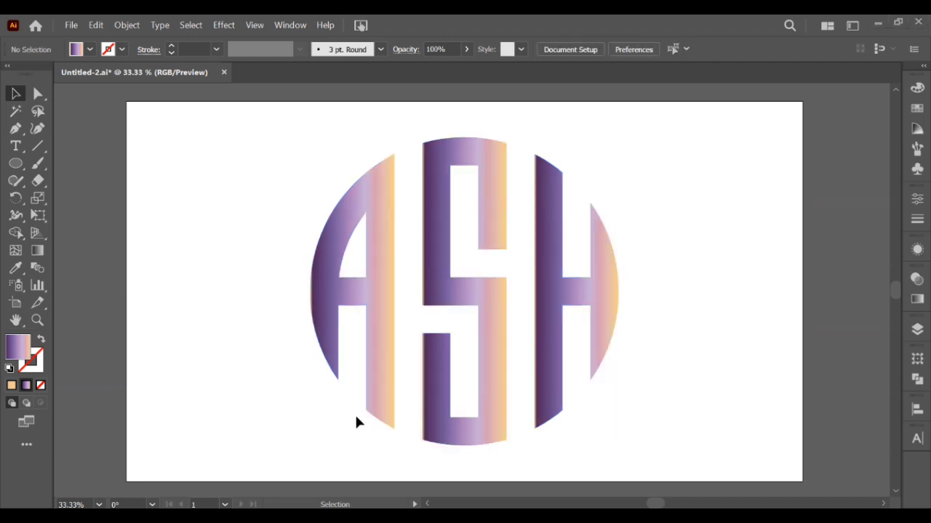
Scale the grouped monogram up slightly from its centre, keeping its proportions, and deselect it.
left_click(538, 424)
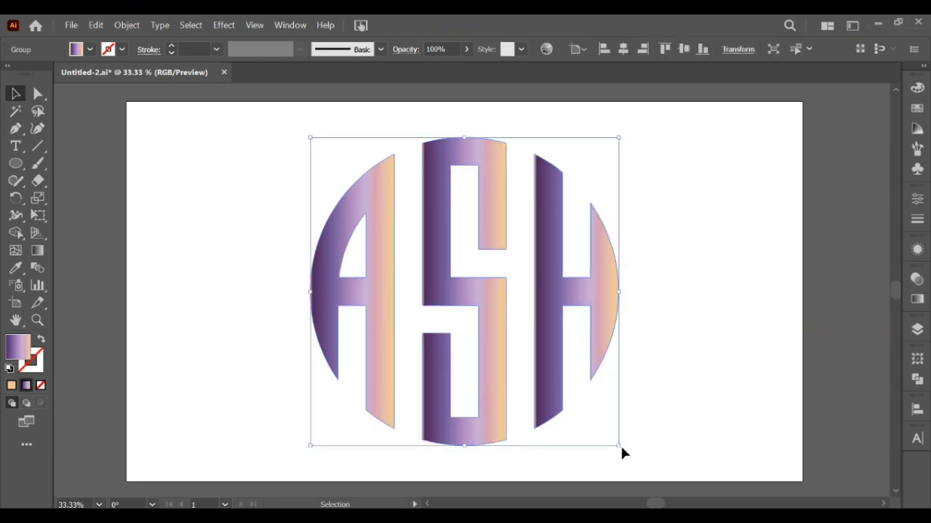
left_click_drag(621, 448, 640, 448)
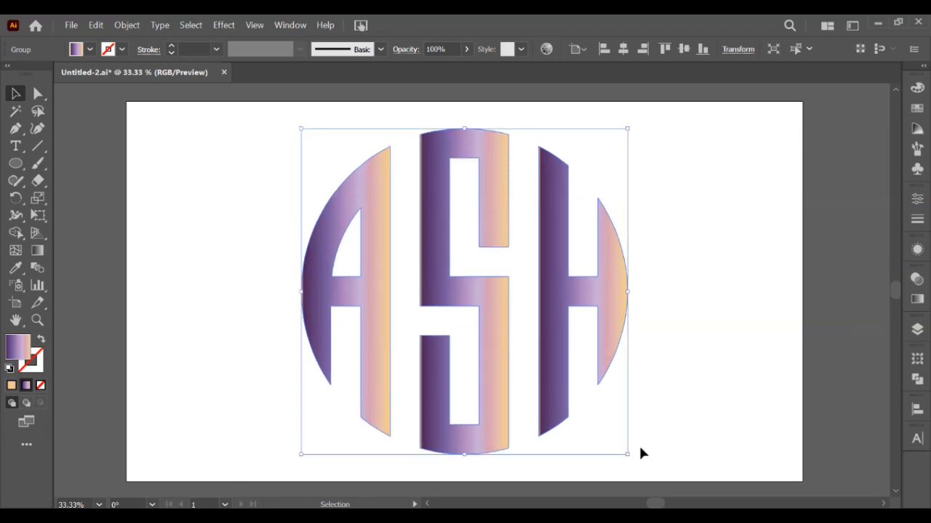
left_click(640, 443)
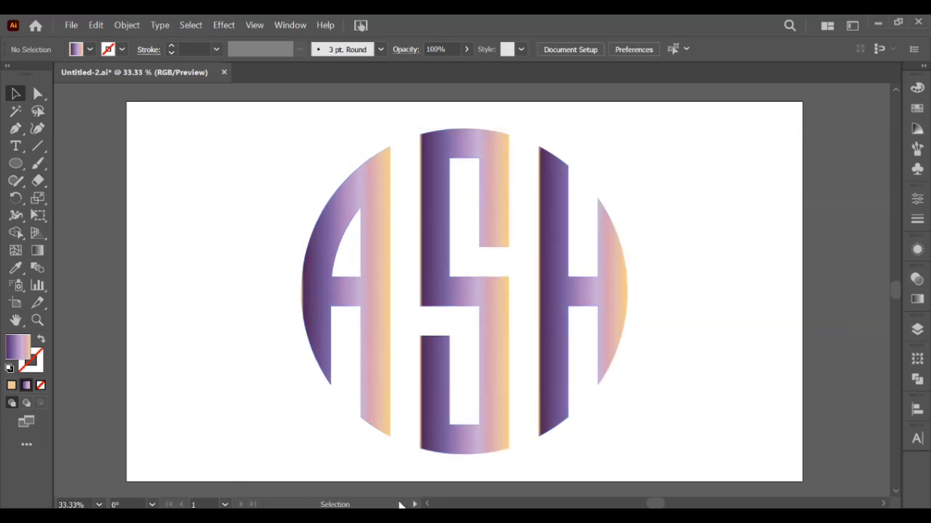